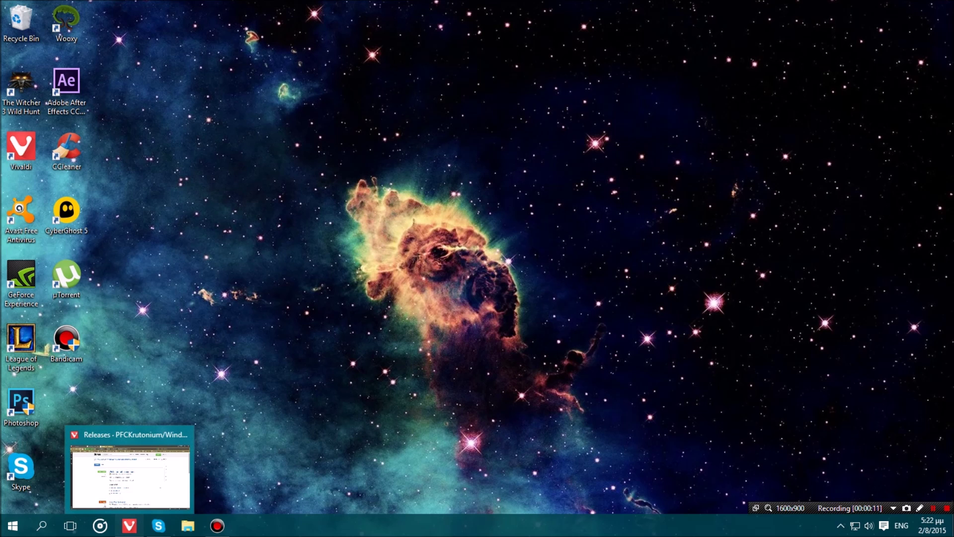
# - Download the Windows.10.BG.Login.Changer.zip release from GitHub and open it in WinRAR
pyautogui.click(129, 525)
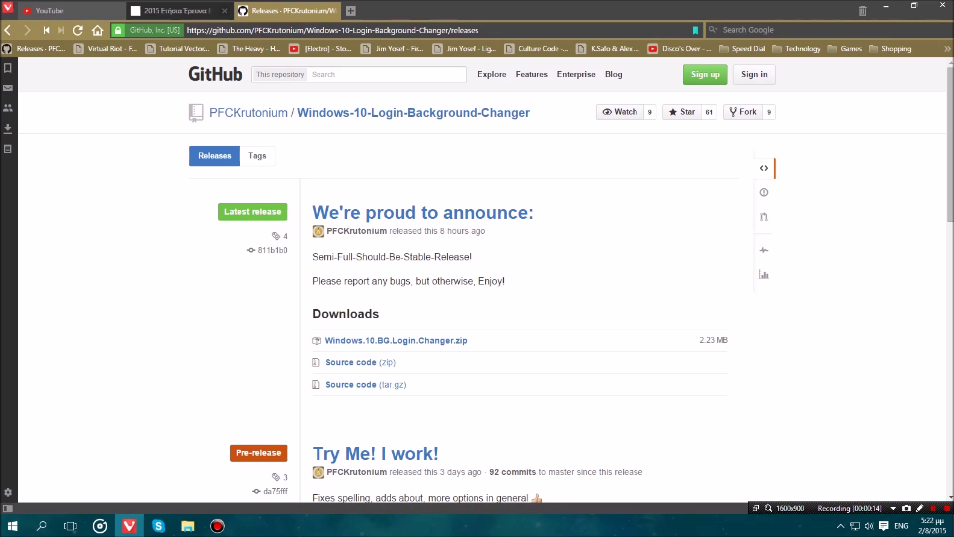
pyautogui.rightClick(181, 13)
pyautogui.click(224, 115)
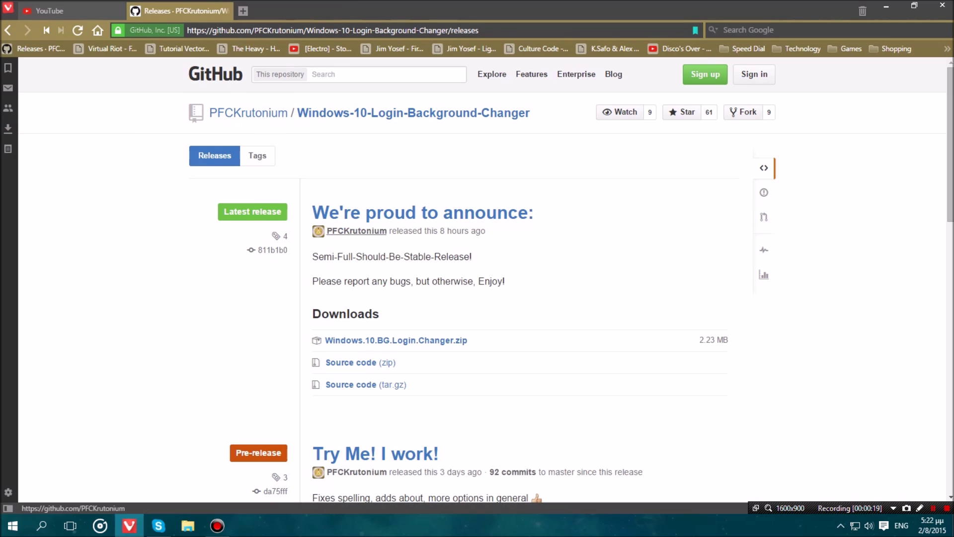
pyautogui.scroll(-1, 396, 281)
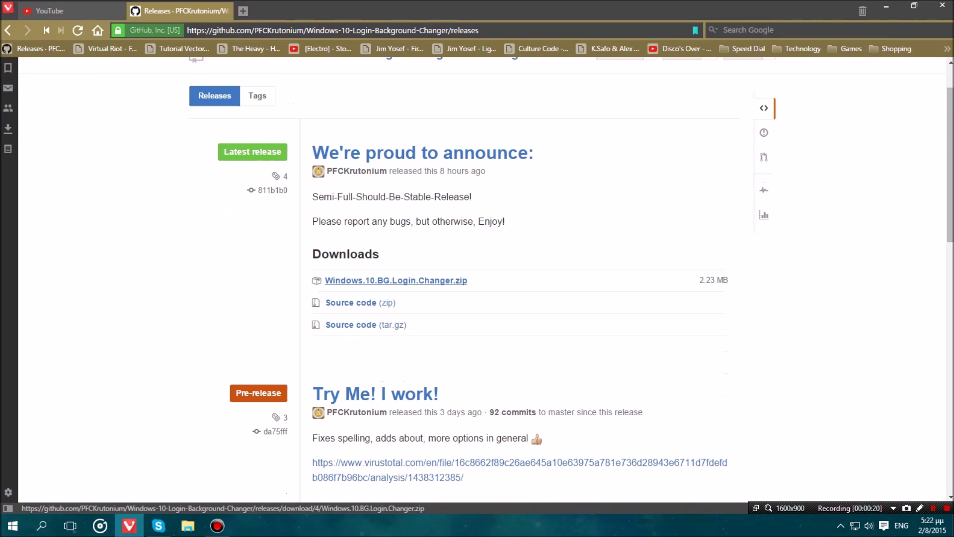
pyautogui.click(396, 281)
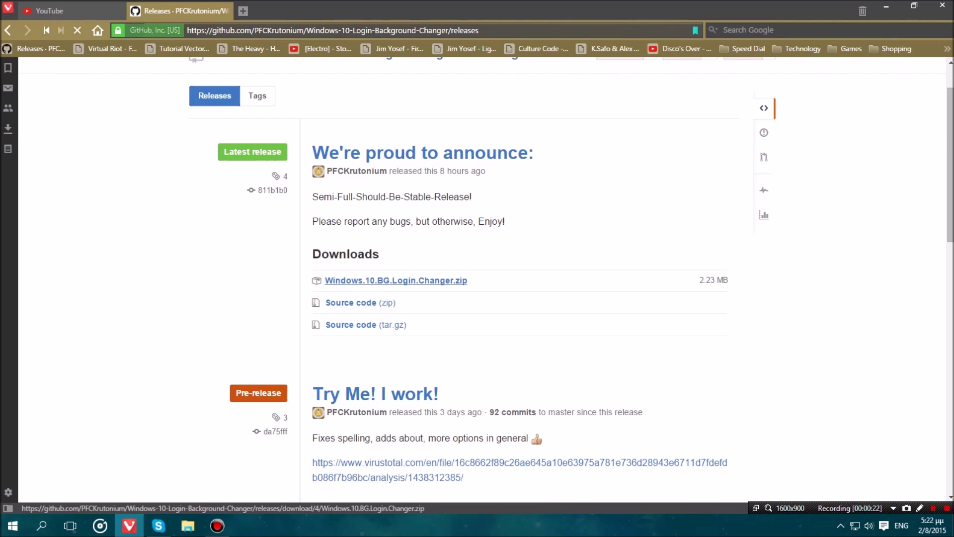
pyautogui.click(396, 169)
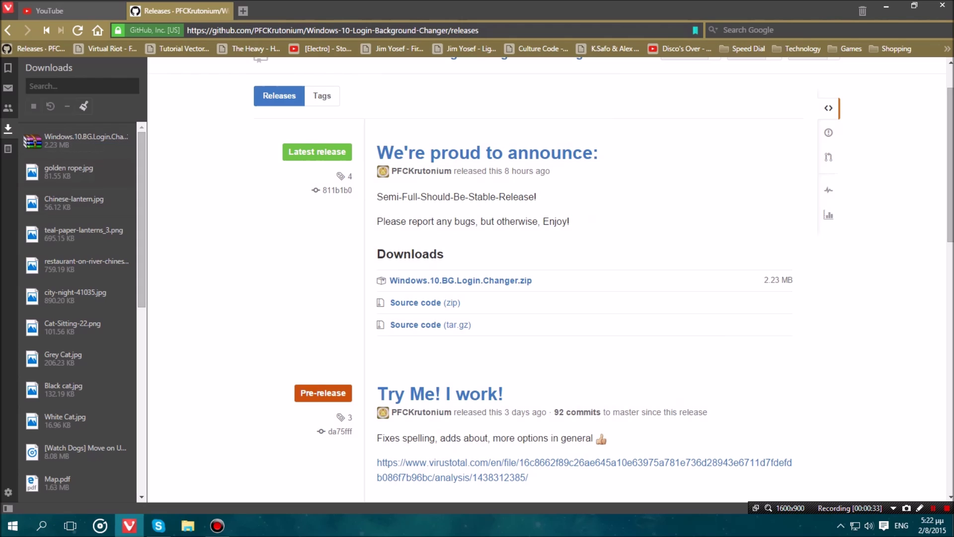
pyautogui.doubleClick(75, 140)
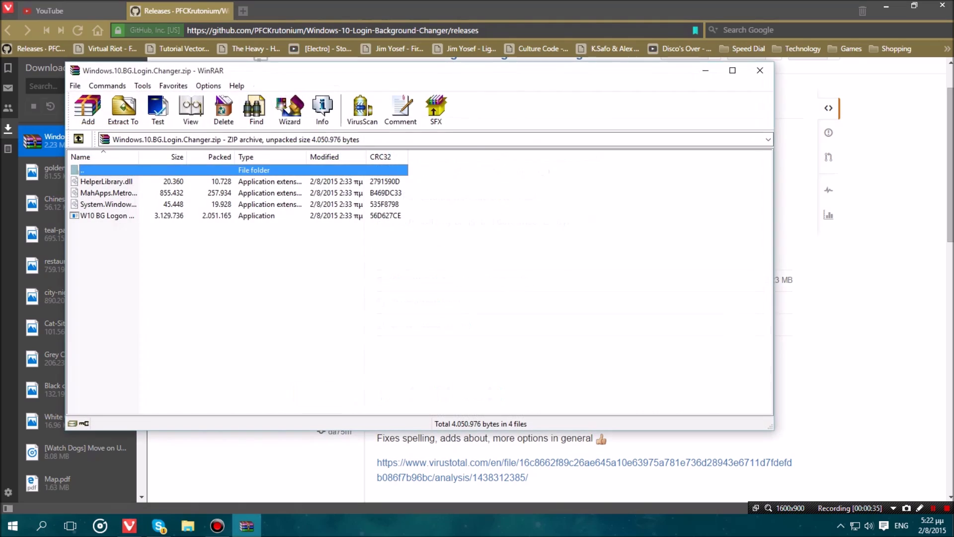
# - Create a new empty desktop folder named Login
pyautogui.click(886, 6)
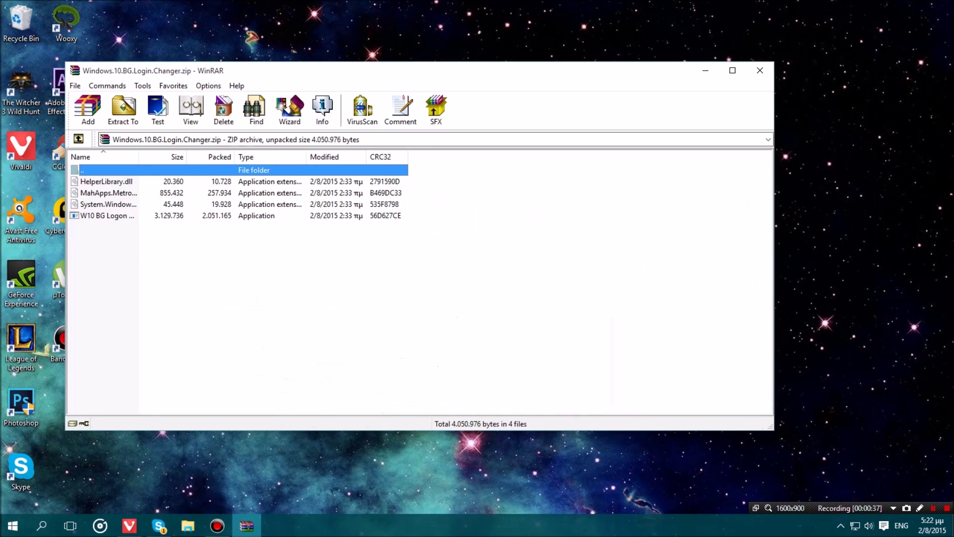
pyautogui.moveTo(373, 70); pyautogui.dragTo(468, 68)
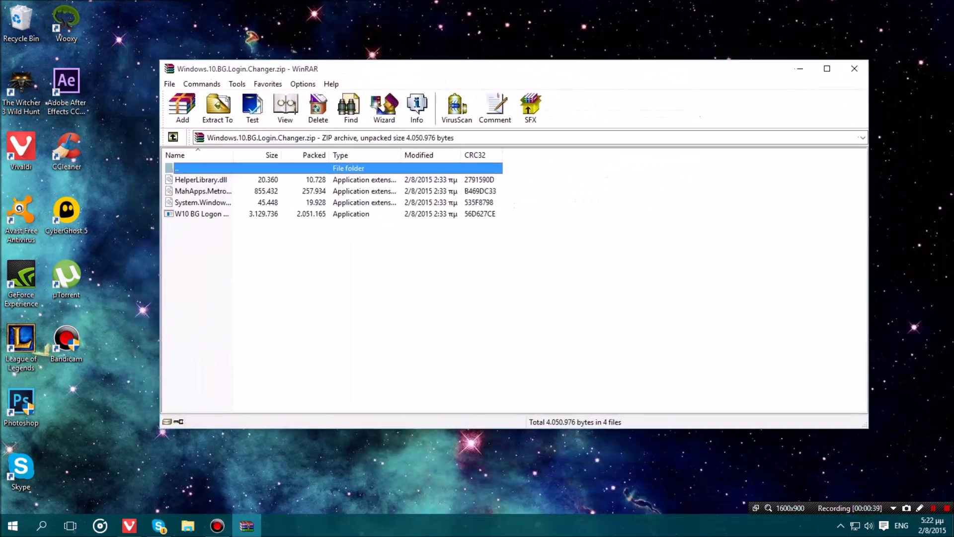
pyautogui.click(799, 69)
pyautogui.rightClick(431, 119)
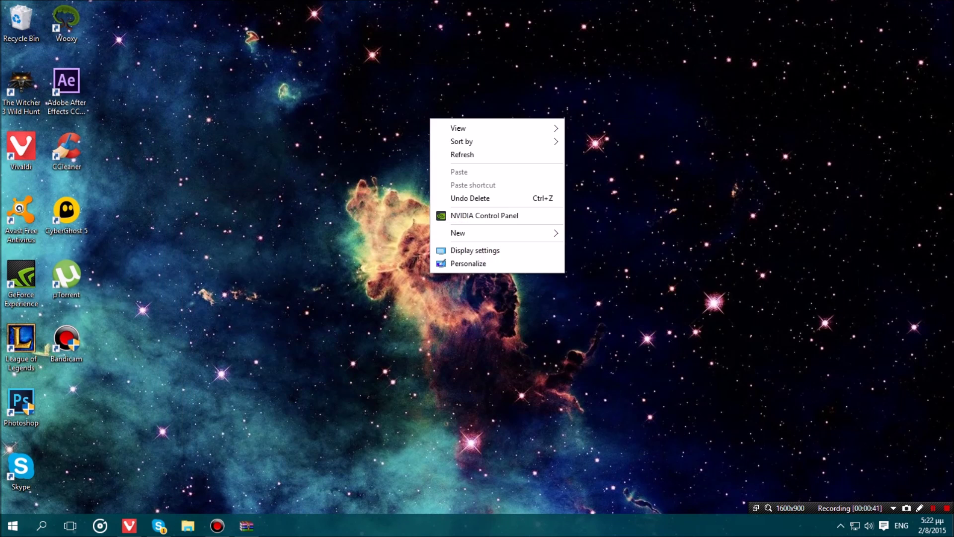
pyautogui.click(592, 232)
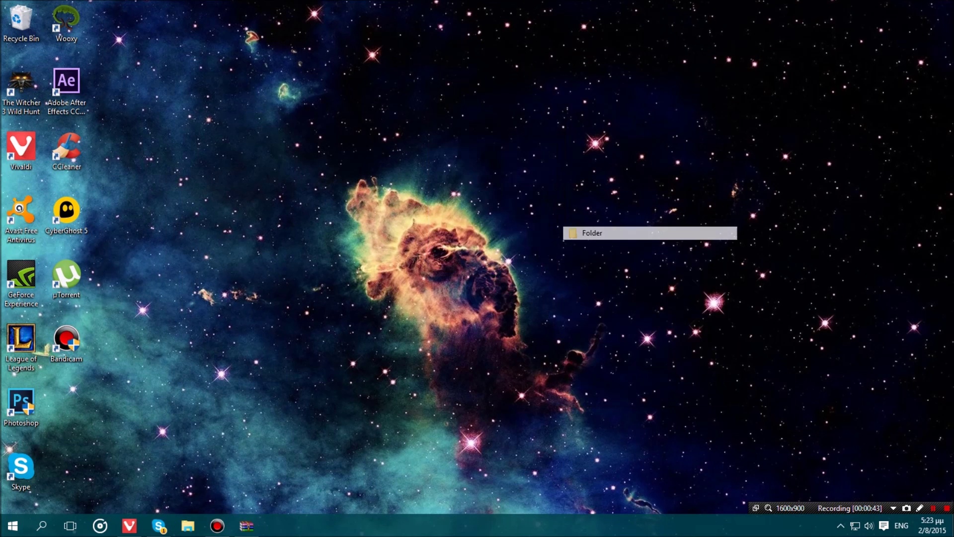
pyautogui.write('Login')
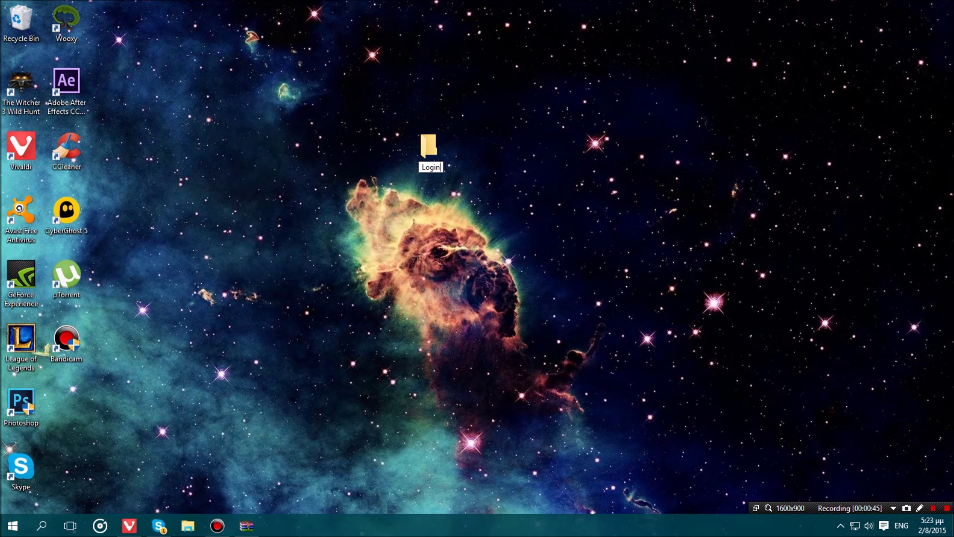
pyautogui.press('Return')
# - Extract all four files, including W10 BG Logon Changer, into the Login folder, then close WinRAR
pyautogui.click(246, 525)
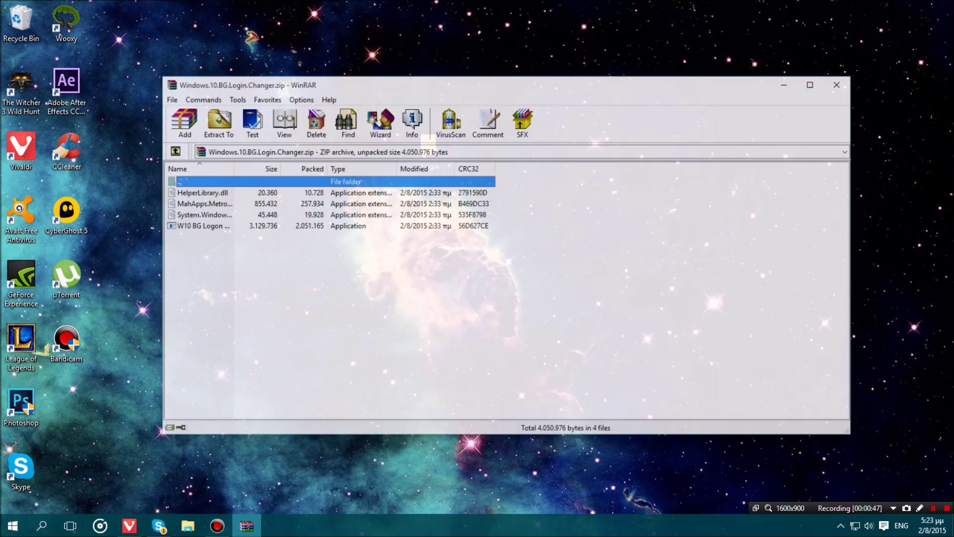
pyautogui.moveTo(373, 69); pyautogui.dragTo(741, 186)
pyautogui.hotkey('ctrl', 'a')
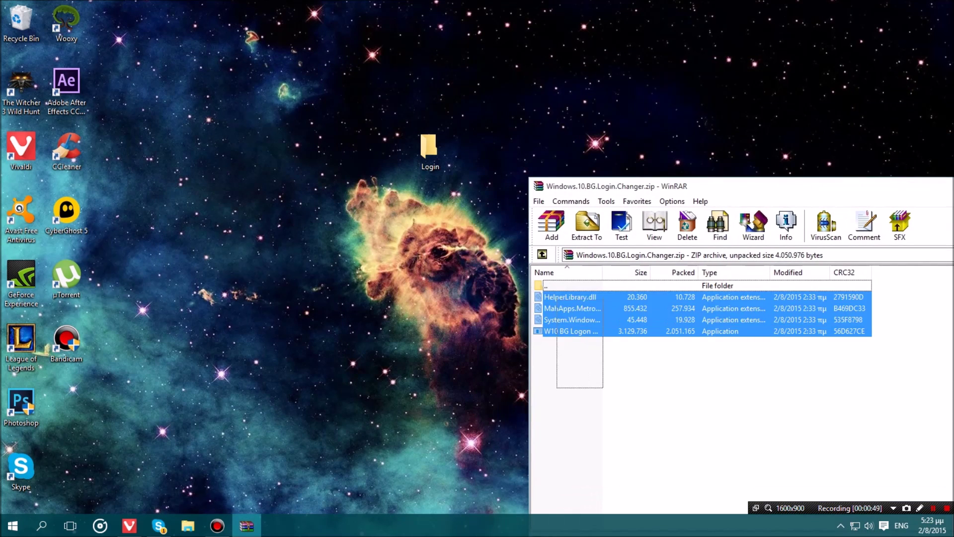
pyautogui.moveTo(570, 313); pyautogui.dragTo(430, 150)
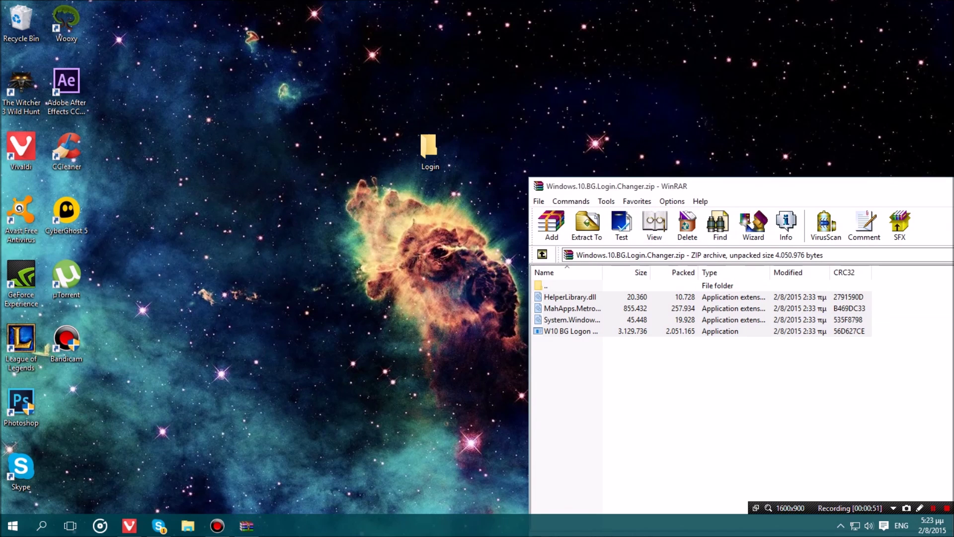
pyautogui.moveTo(670, 186); pyautogui.dragTo(257, 215)
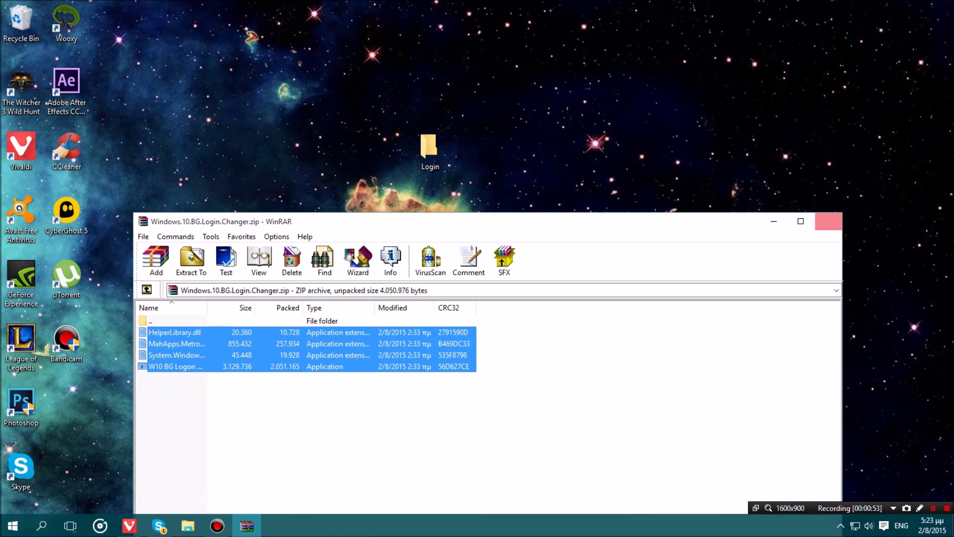
pyautogui.click(829, 222)
pyautogui.doubleClick(430, 149)
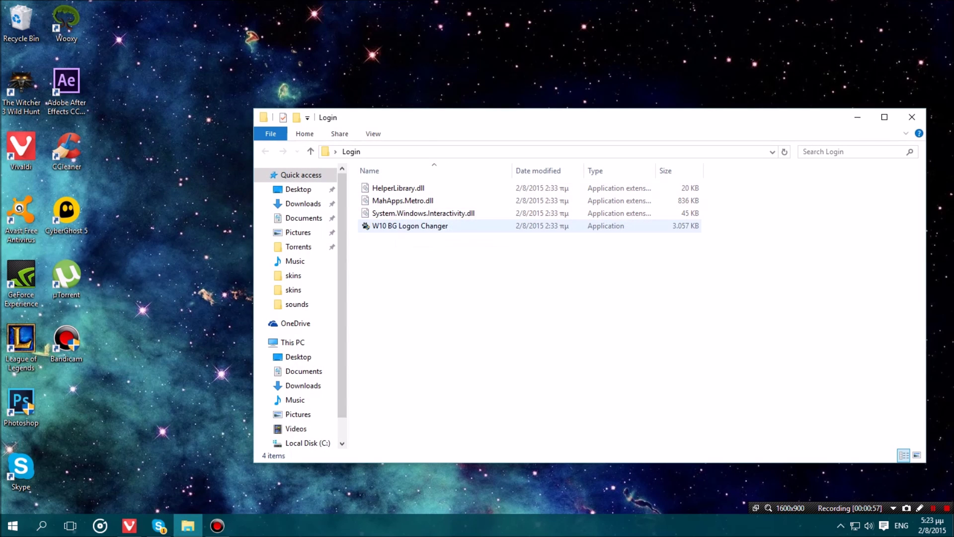
# - Run W10 BG Logon Changer from the Login folder as administrator and accept its EULA
pyautogui.click(410, 226)
pyautogui.moveTo(512, 170); pyautogui.dragTo(575, 170)
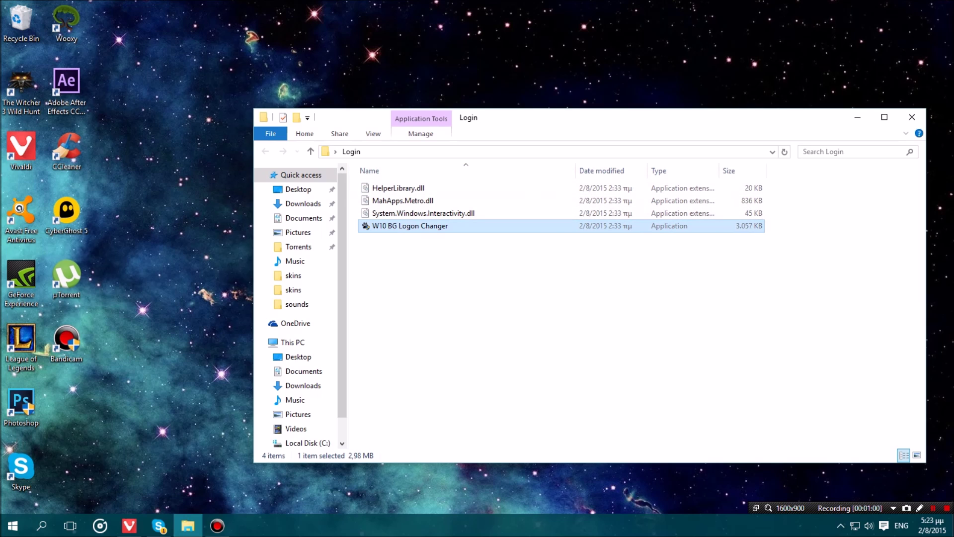
pyautogui.rightClick(432, 226)
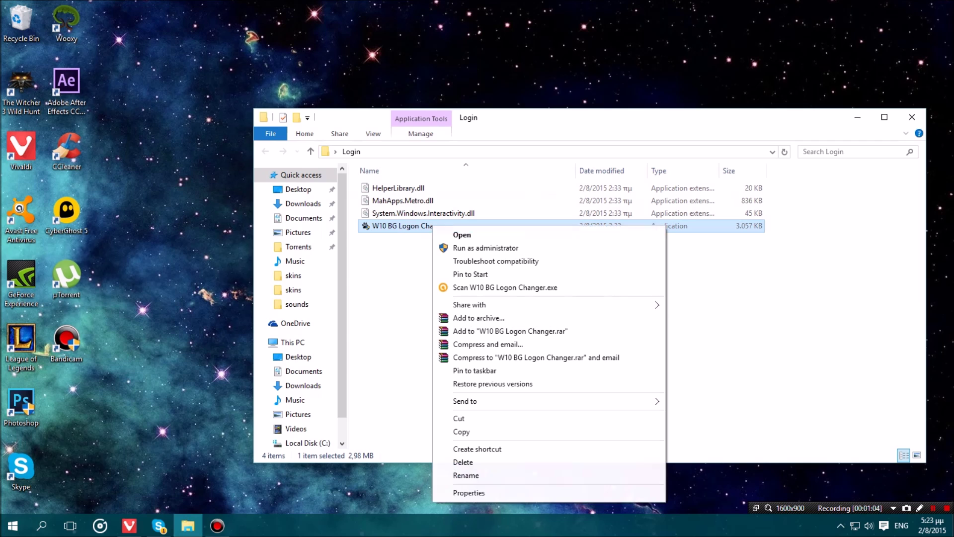
pyautogui.click(485, 247)
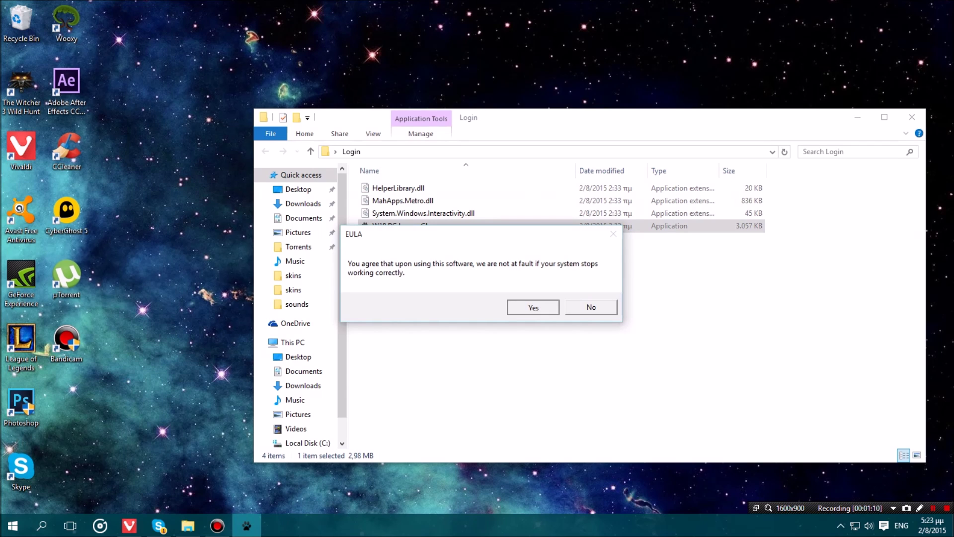
pyautogui.click(532, 307)
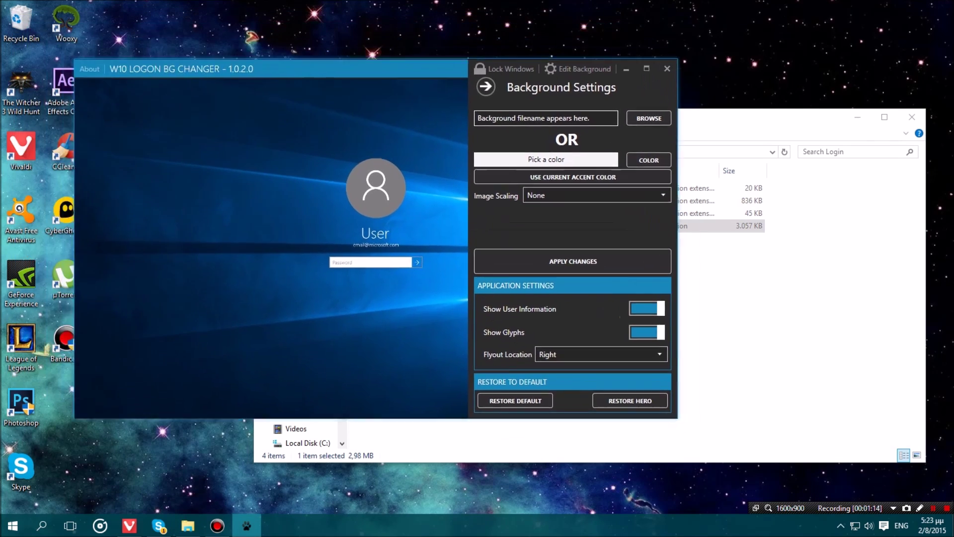
pyautogui.moveTo(223, 35); pyautogui.dragTo(347, 134)
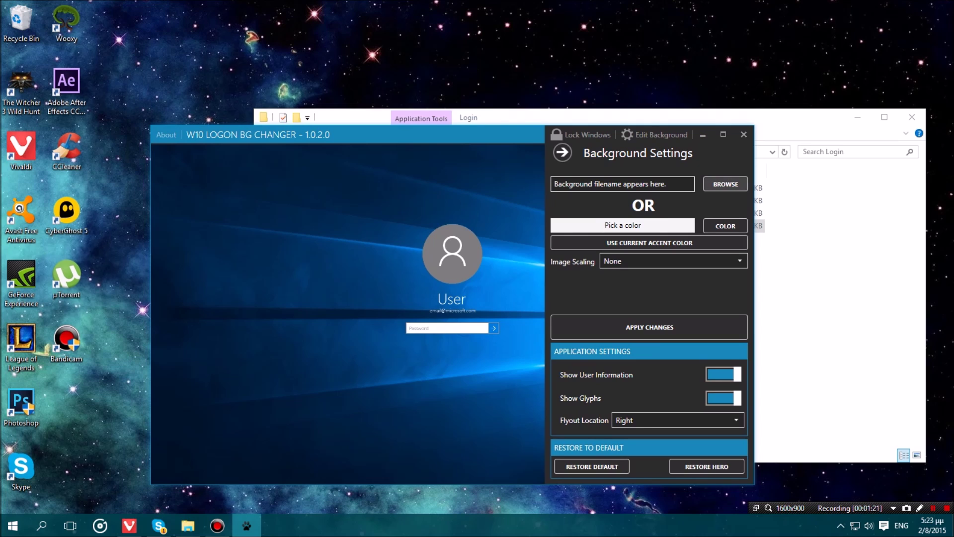
pyautogui.click(562, 153)
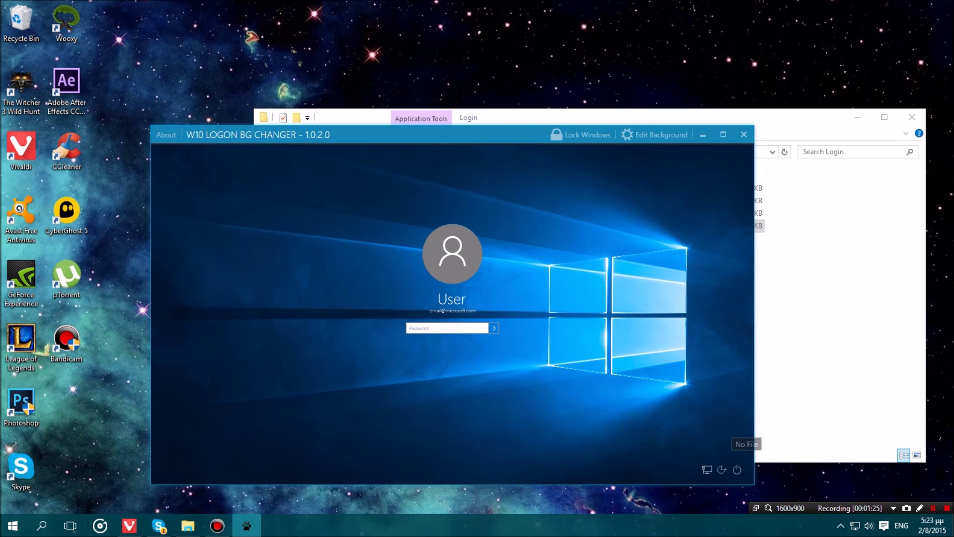
pyautogui.click(655, 135)
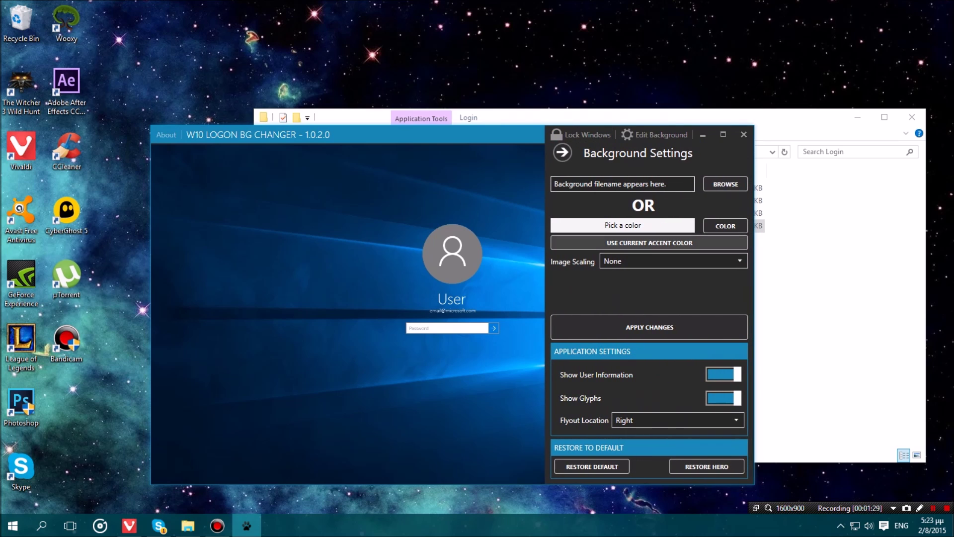
# - Choose the yellow swatch as the logon preview background colour
pyautogui.click(726, 226)
pyautogui.click(438, 155)
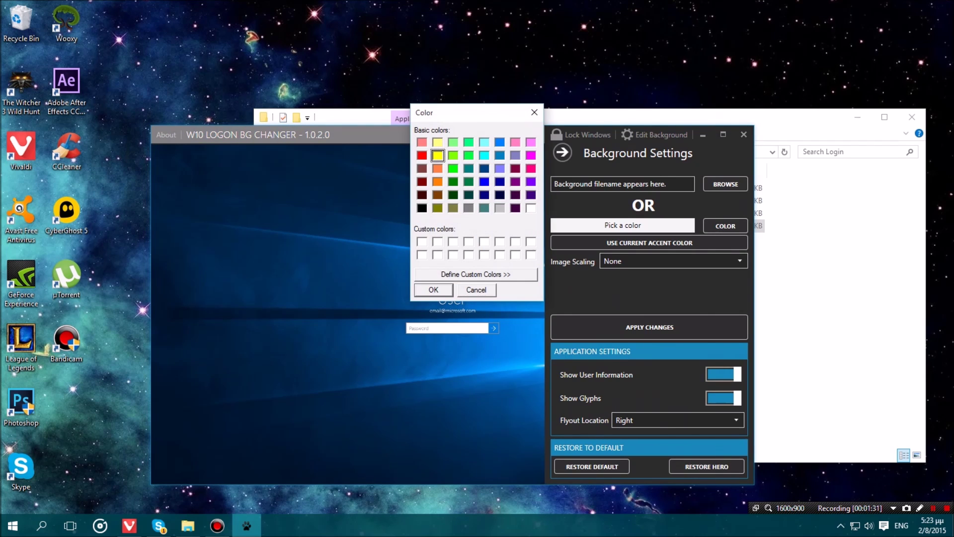
pyautogui.click(433, 290)
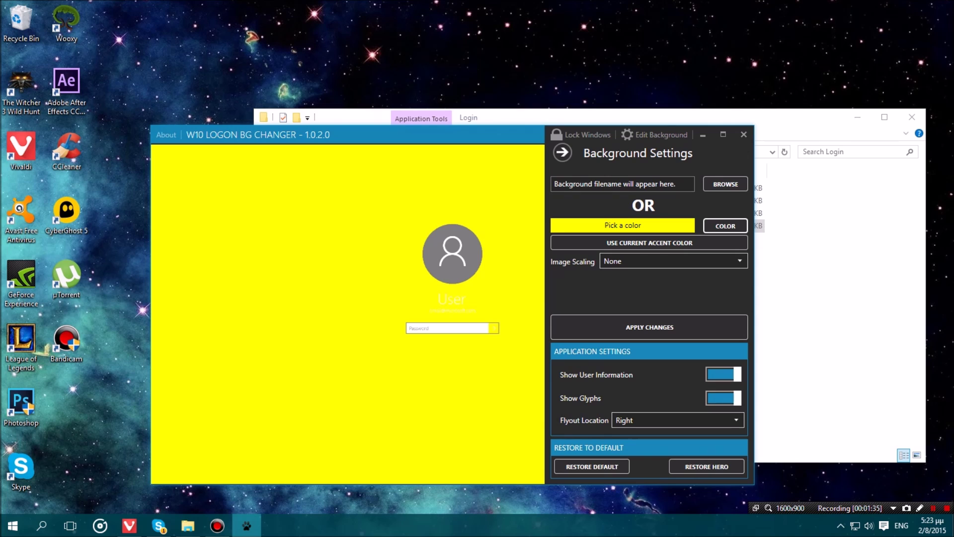
pyautogui.click(725, 183)
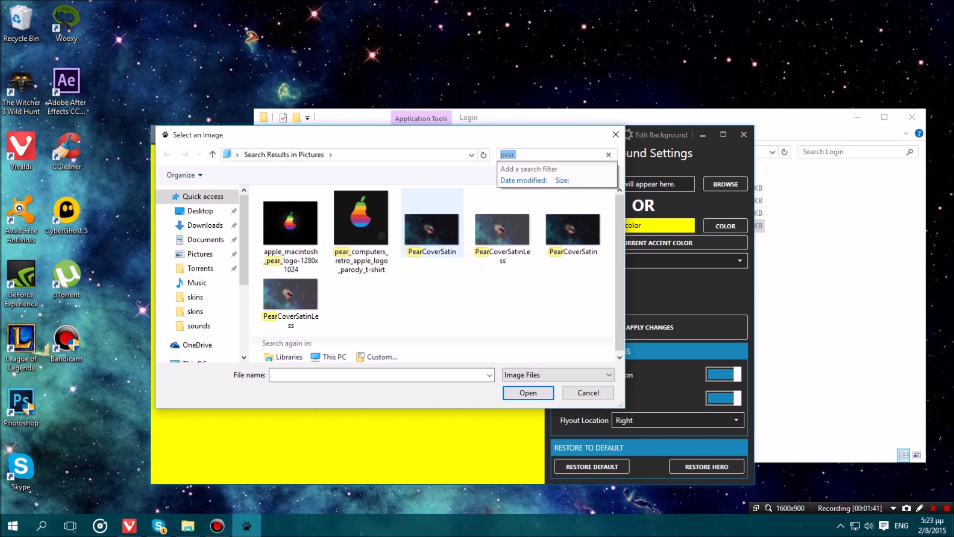
# - Select the PearCoverSatin.png nebula image as the logon background
pyautogui.doubleClick(431, 227)
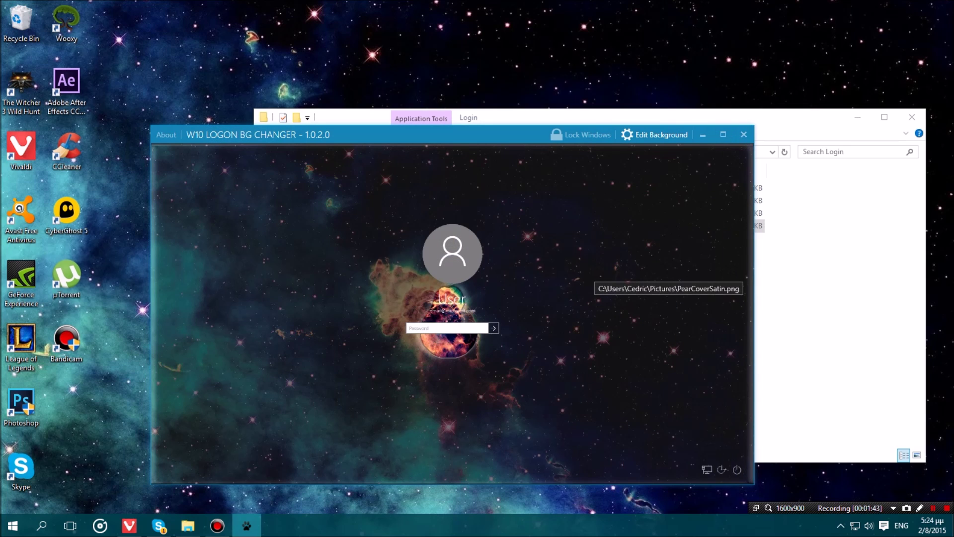